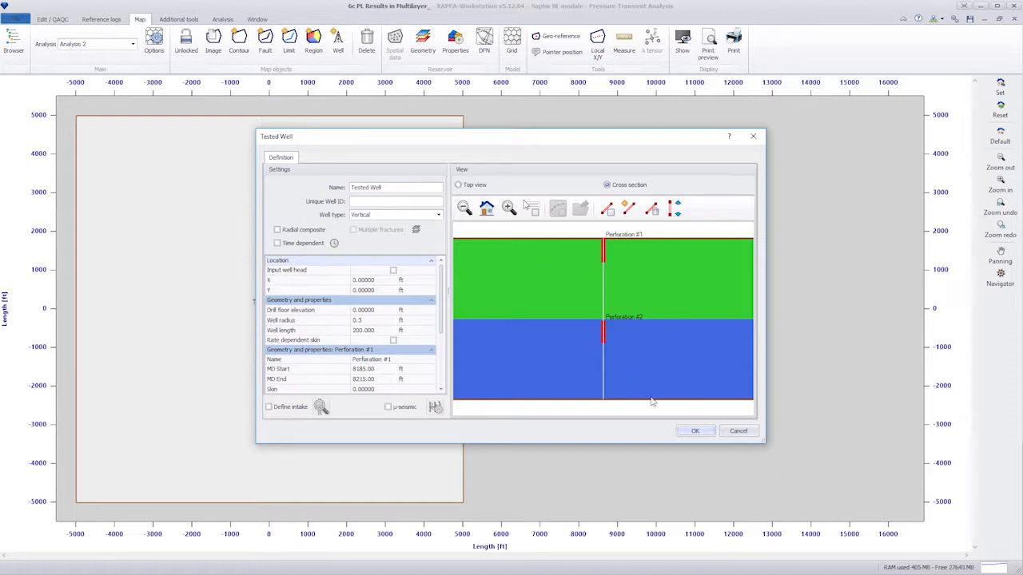
Accept the tested well definition and examine the enlarged pressure and gas rate history plot of the analysis.
left_click(686, 431)
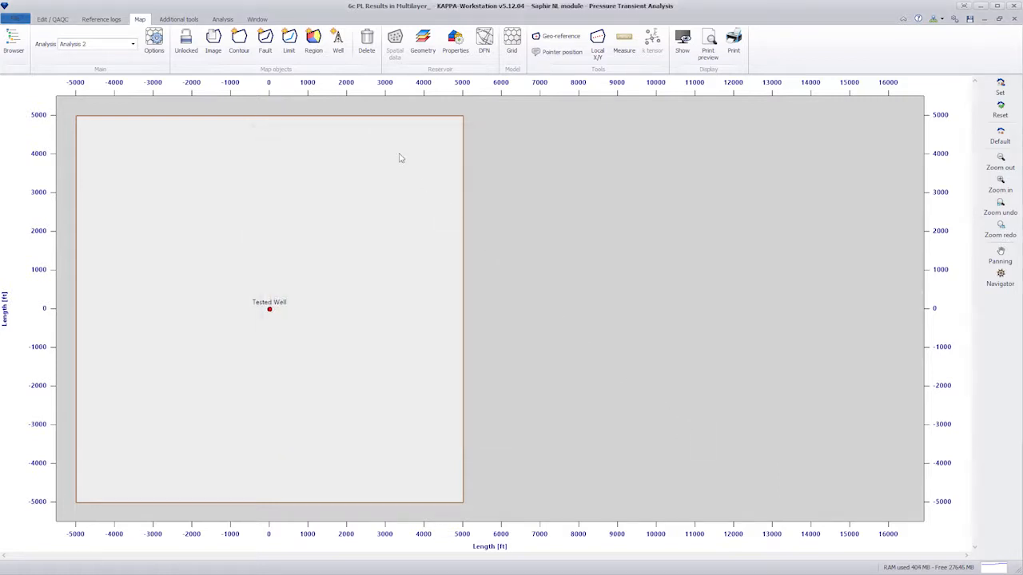
left_click(222, 19)
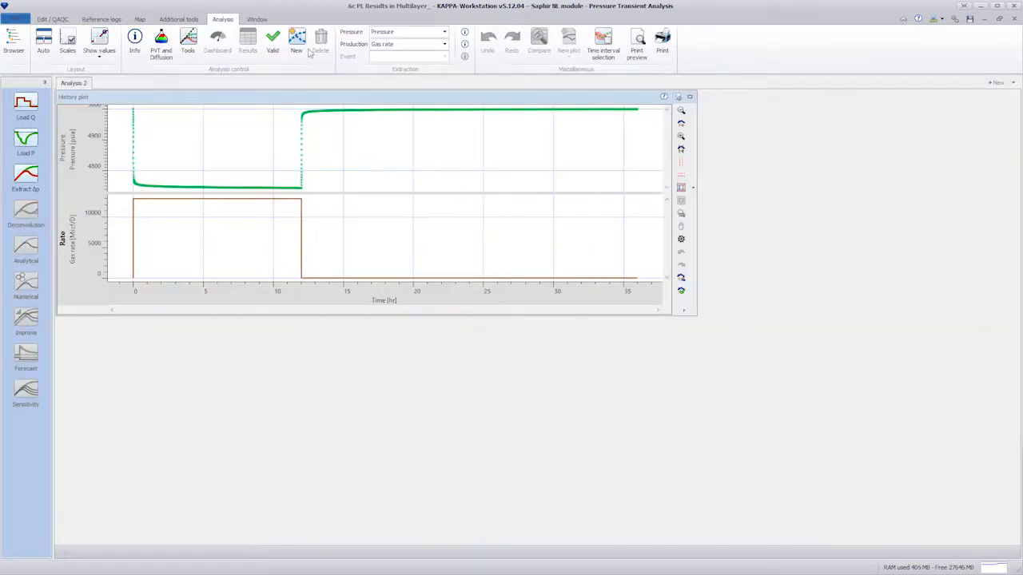
left_click(690, 97)
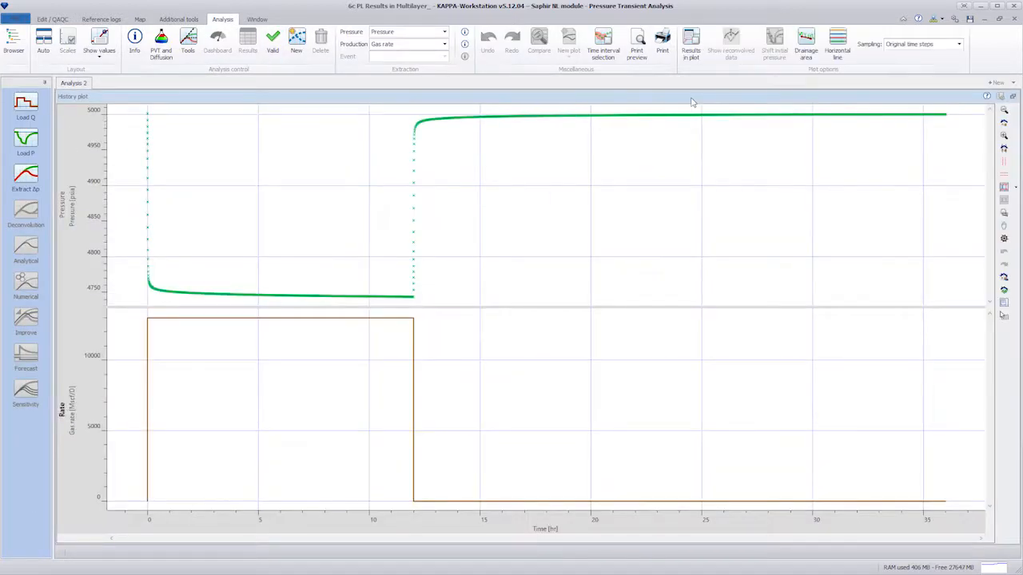
left_click(1013, 96)
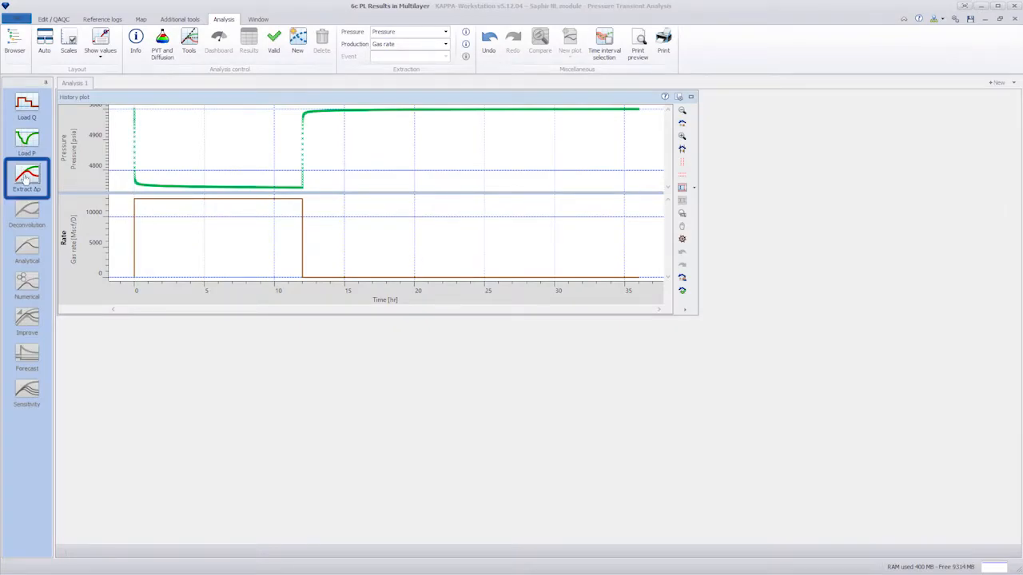
Extract the build-up and align the radial and spherical flow lines with the derivative on the loglog plot.
left_click(26, 180)
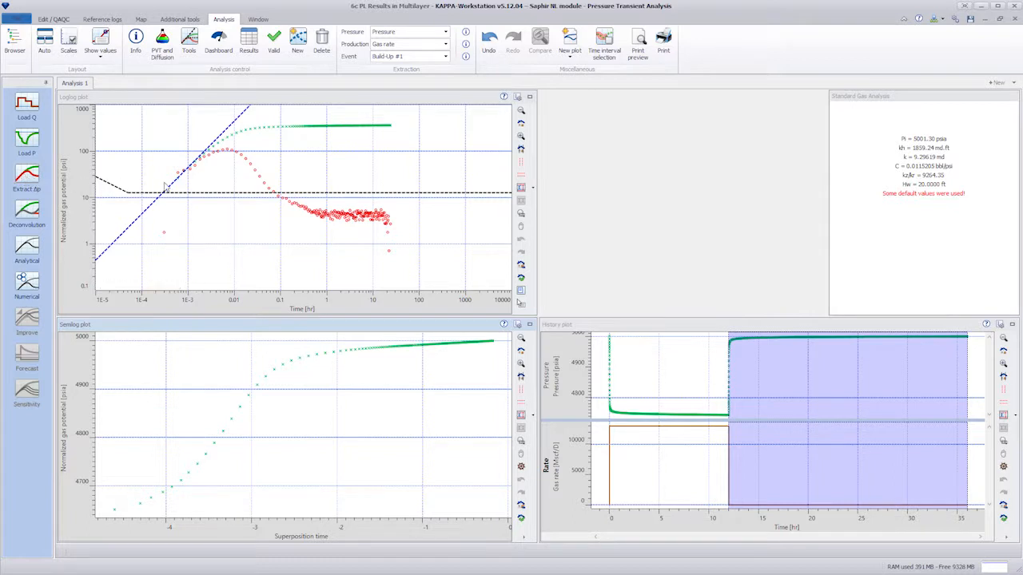
left_click_drag(224, 195, 229, 214)
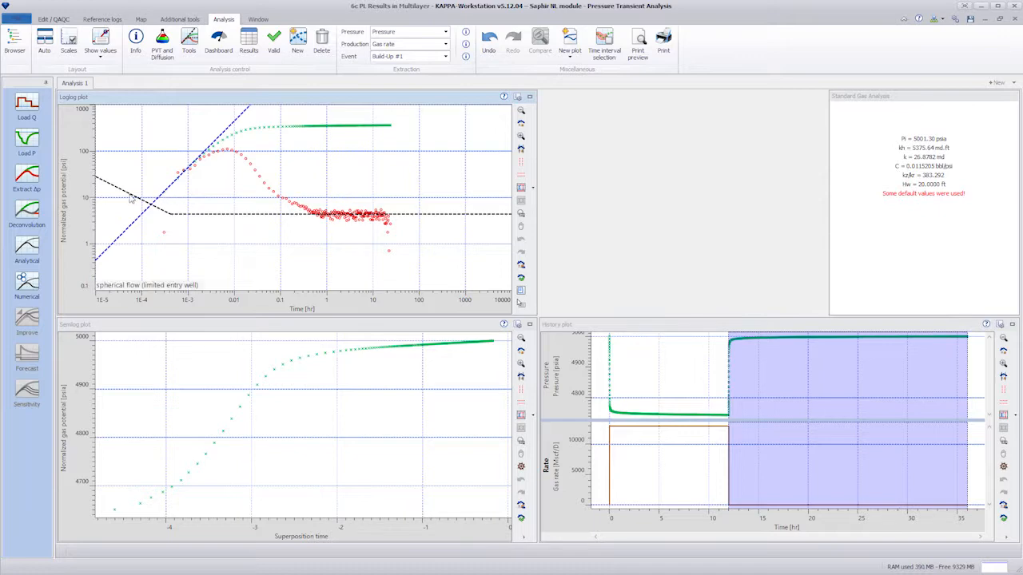
left_click_drag(130, 197, 248, 189)
left_click_drag(403, 290, 408, 295)
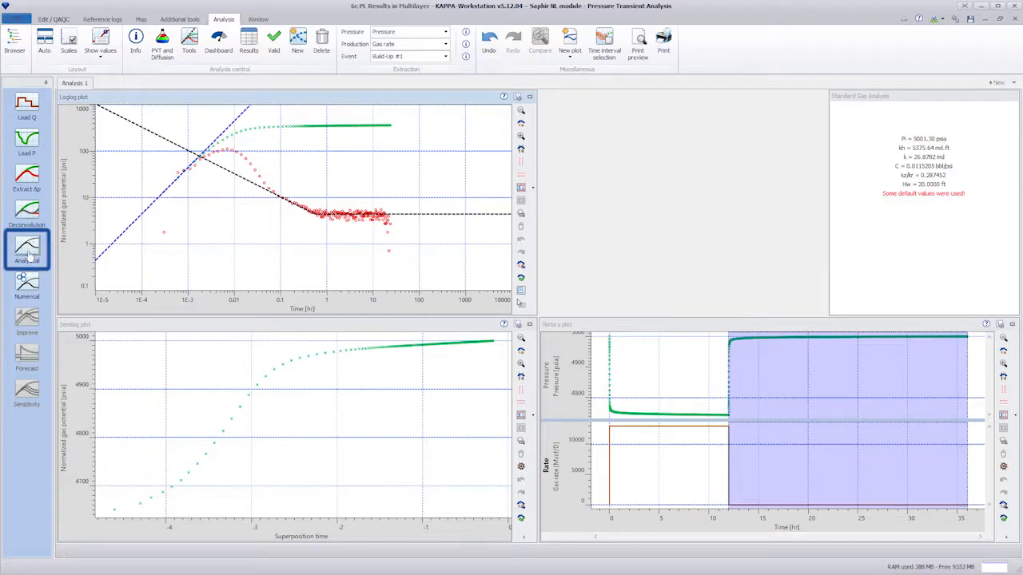
Generate the analytical model and exclude perforation length and permeability from its regression parameters.
left_click(27, 251)
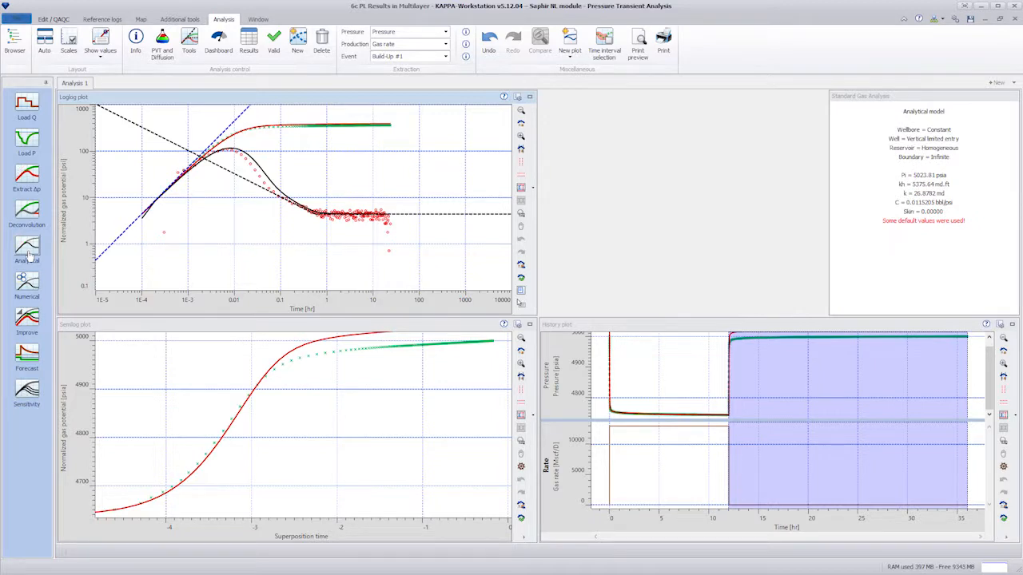
left_click(26, 320)
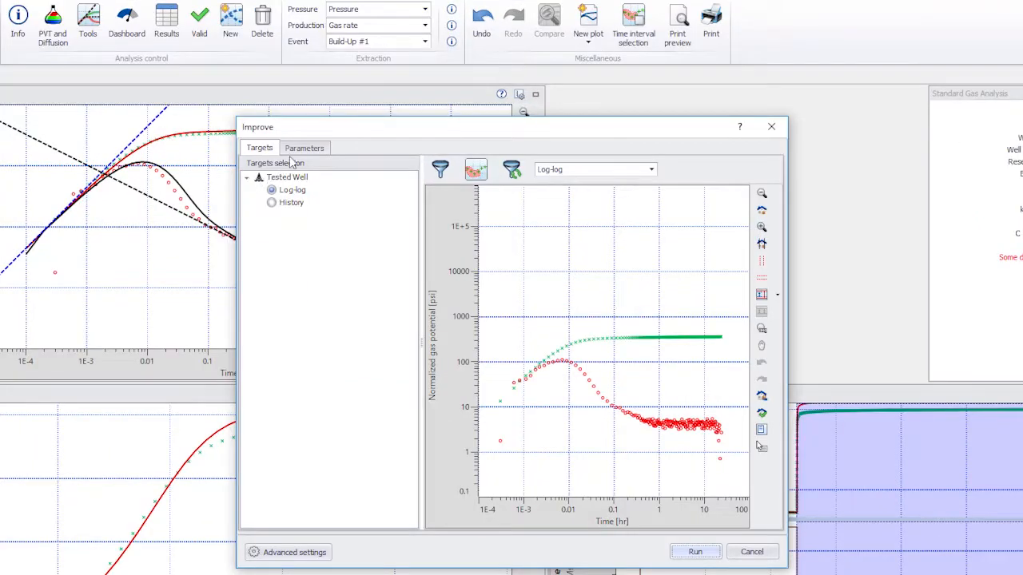
left_click(354, 139)
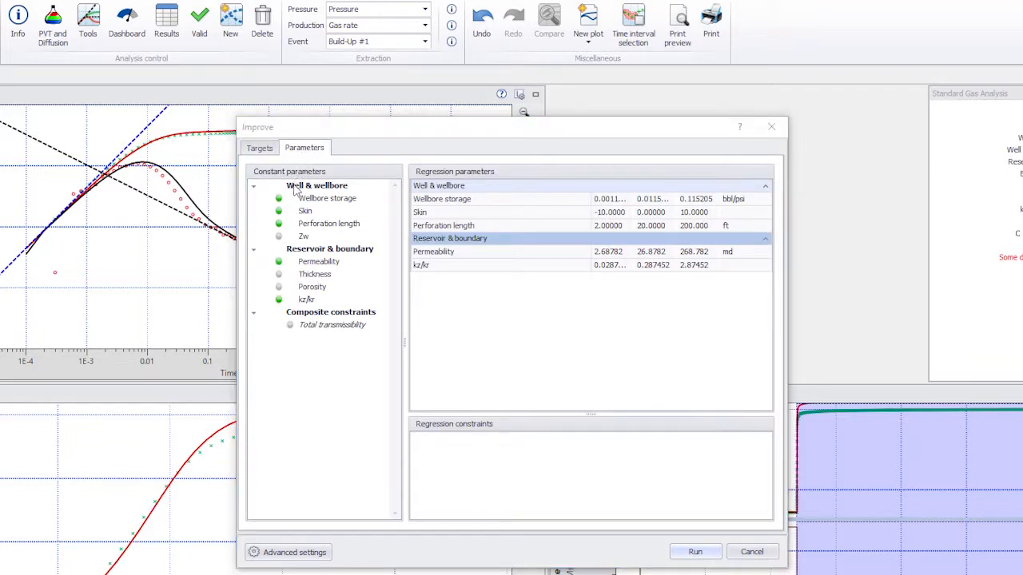
left_click(279, 224)
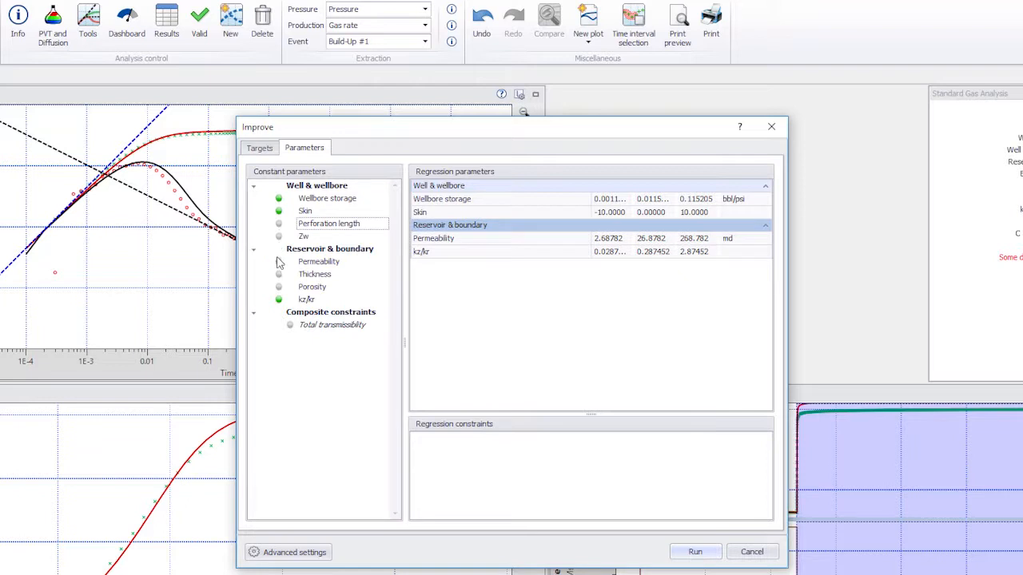
left_click(278, 261)
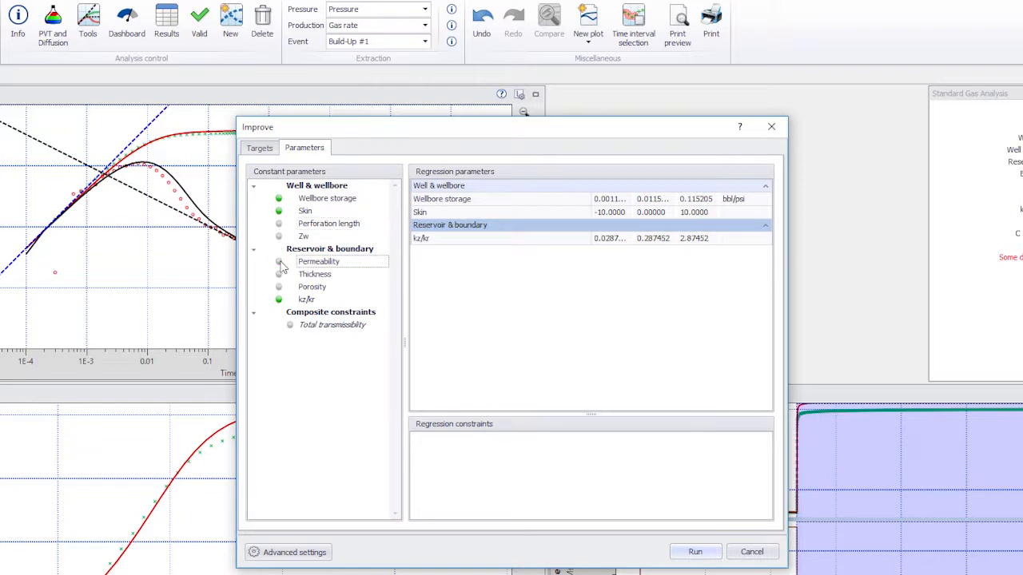
Exclude the late-time points from the log-log regression target and run the model improvement.
left_click(266, 151)
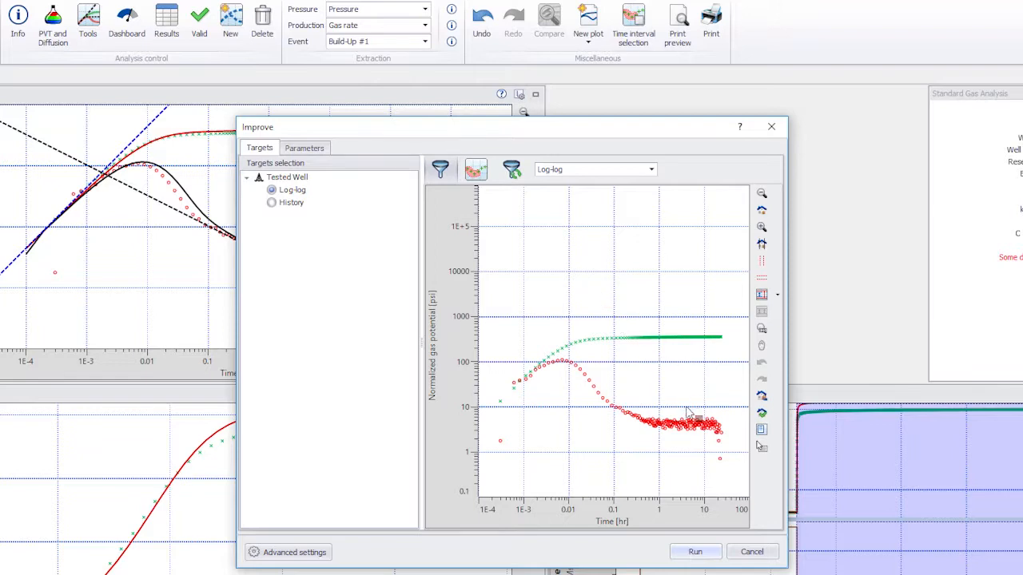
mouse_move(687, 408)
left_mouse_down()
mouse_move(695, 444)
mouse_move(734, 480)
mouse_move(714, 398)
mouse_move(691, 419)
left_mouse_up()
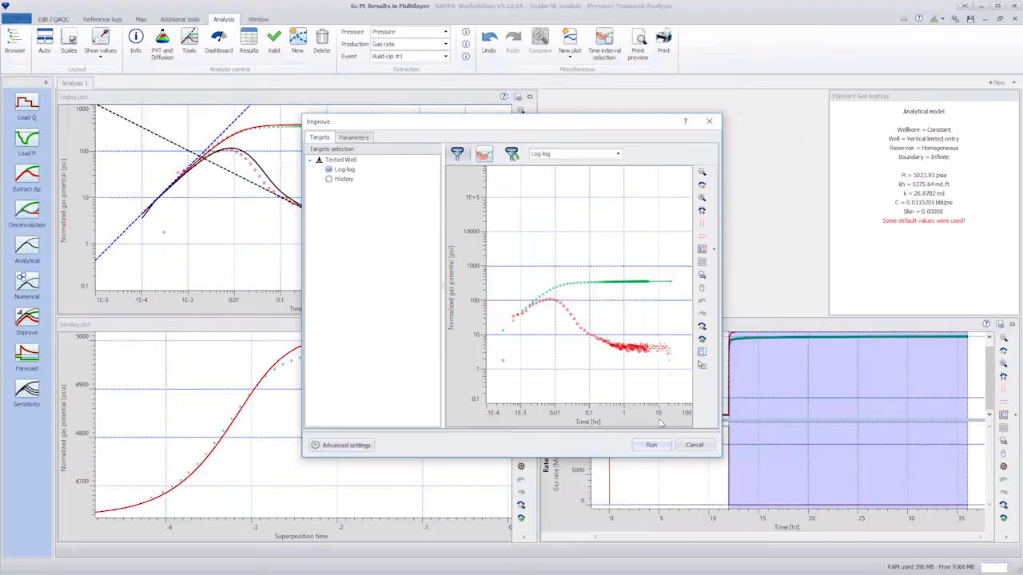
left_click(662, 445)
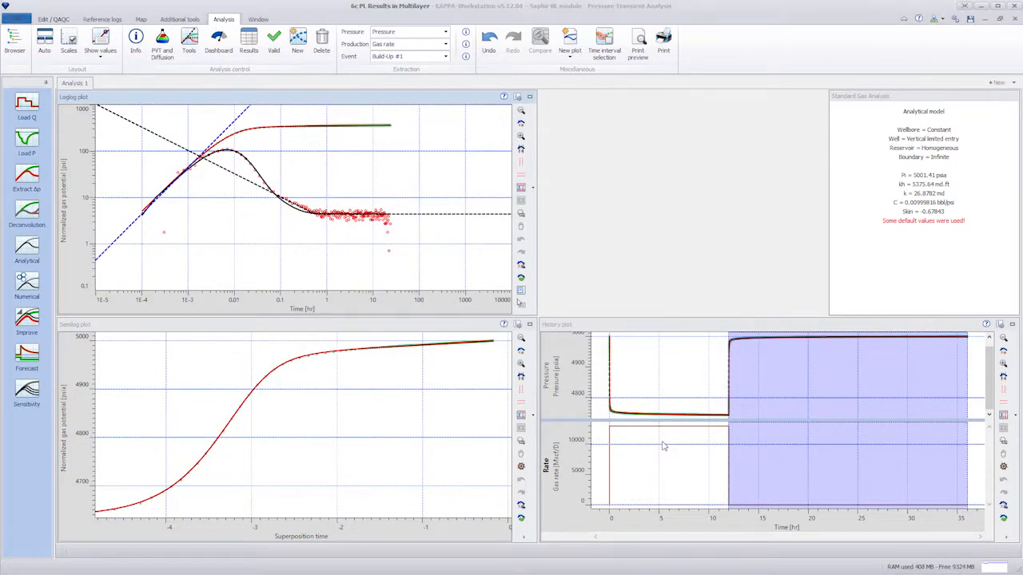
Create Analysis 2 from Analysis 1, keeping its input parameters, extraction and model, and make it a multi-layer analysis.
left_click(304, 47)
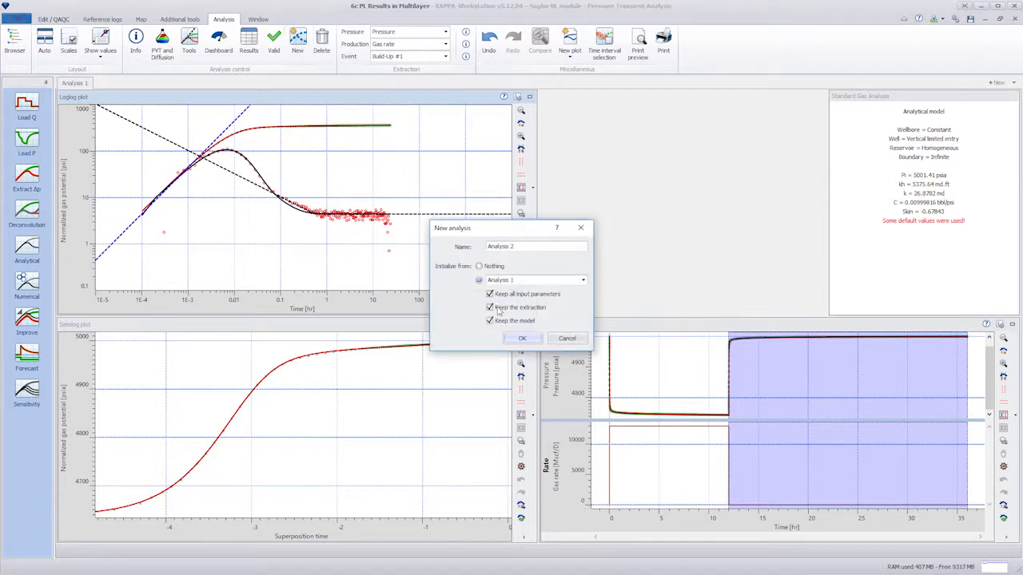
left_click(529, 338)
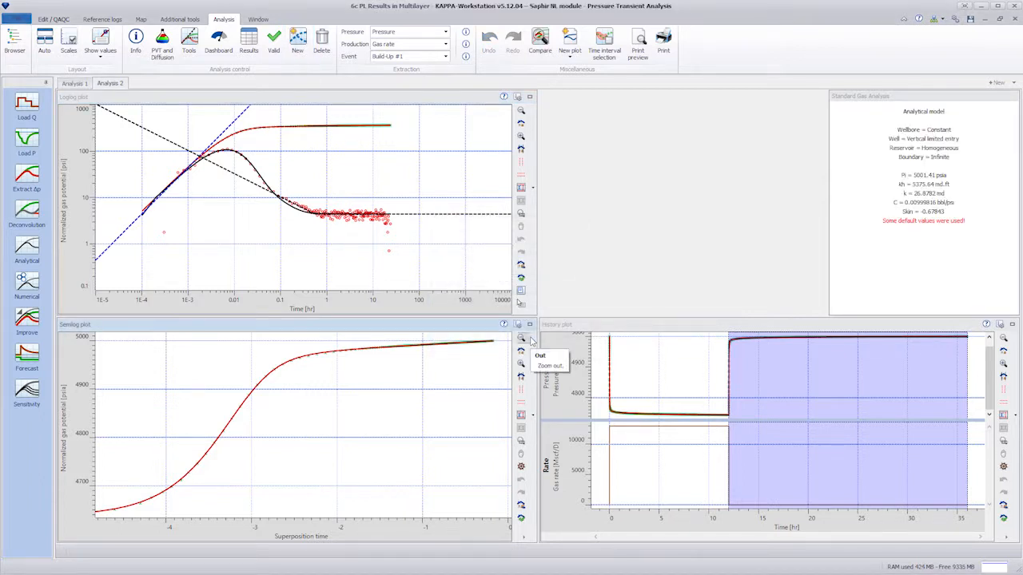
left_click(138, 45)
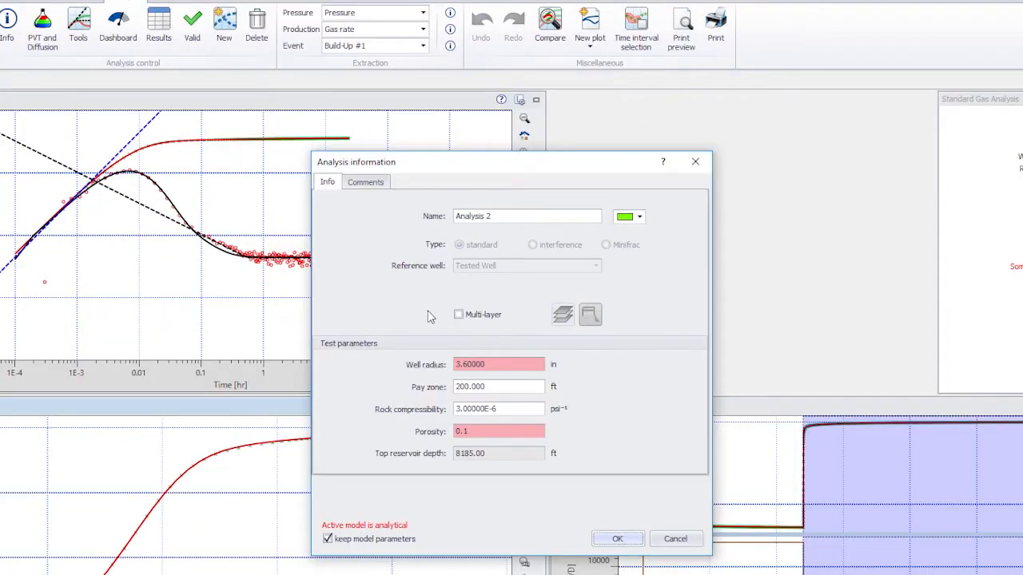
left_click(471, 256)
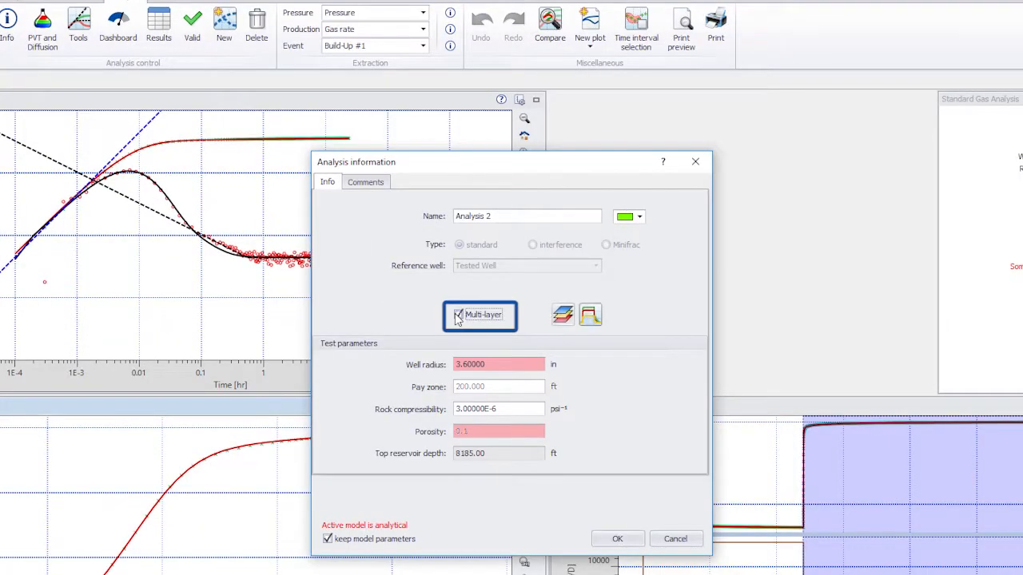
left_click(563, 315)
left_click(637, 475)
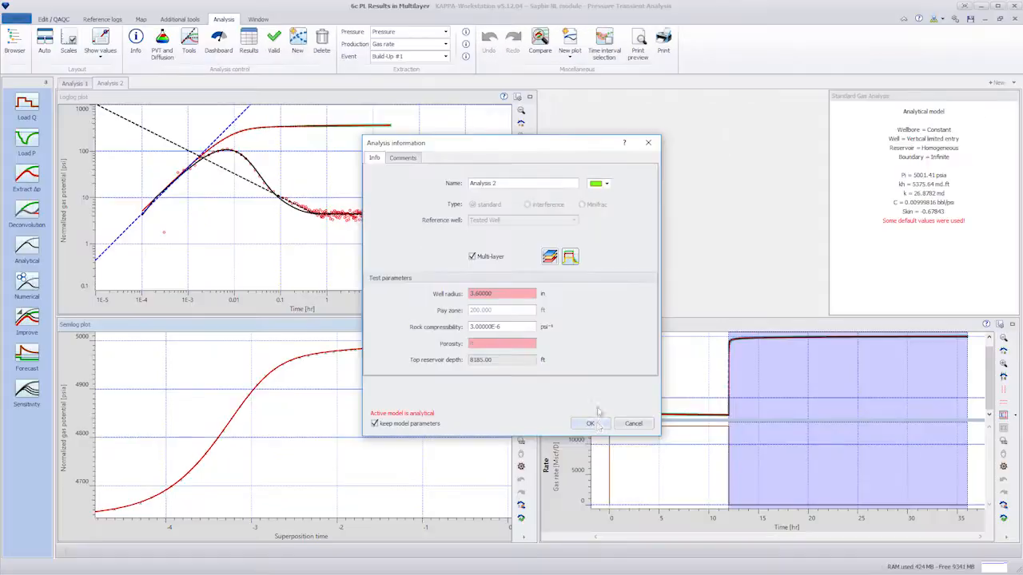
left_click(617, 539)
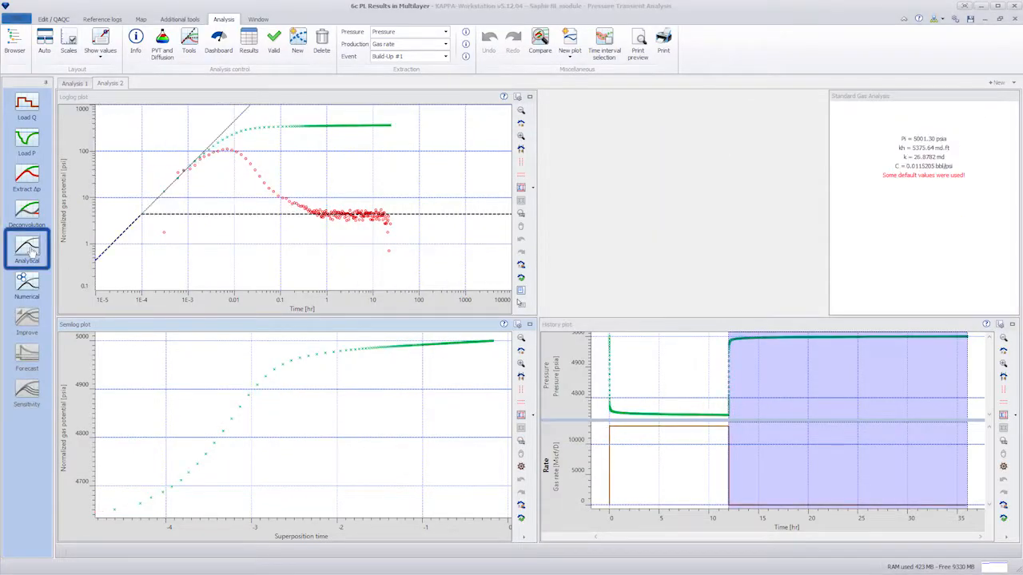
Set layer 1 of a new analytical model to vertical limited entry with perforation length 10 ft and Zw 85 ft.
left_click(27, 249)
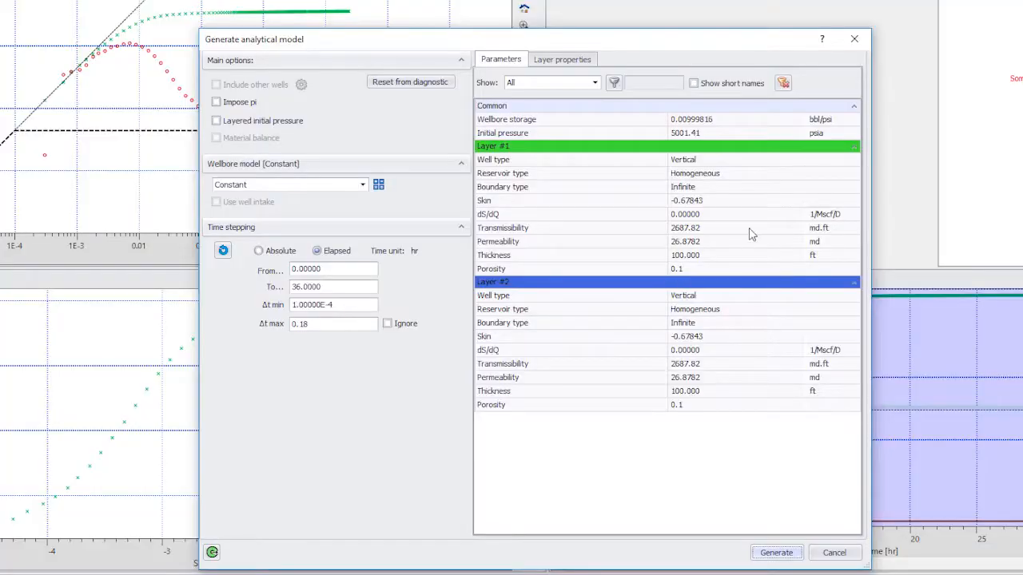
left_click(722, 236)
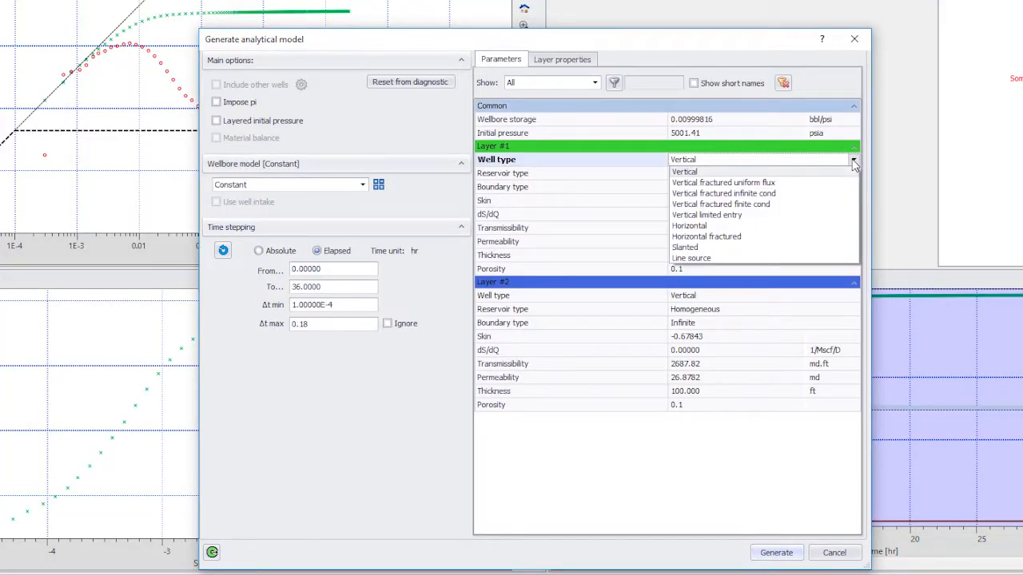
left_click(763, 215)
mouse_move(715, 229)
left_mouse_down()
mouse_move(670, 229)
mouse_move(654, 245)
left_mouse_up()
type("1085")
Set layer 2 to vertical limited entry with perforation length 10 ft and Zw 85 ft, and generate the model.
left_click(851, 351)
left_click(785, 404)
left_click_drag(719, 420, 624, 429)
type("1085")
left_click(783, 553)
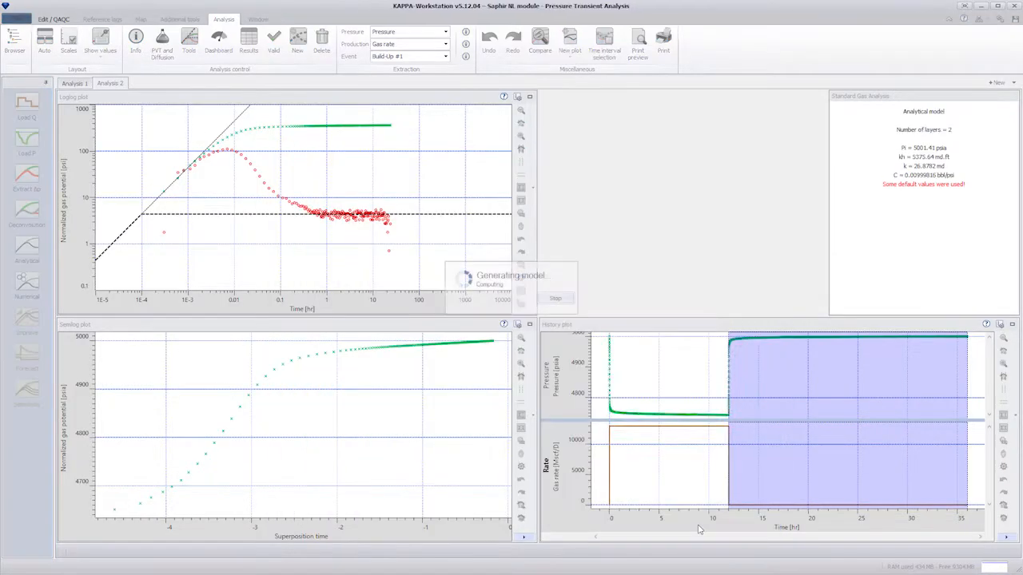
Improve the two-layer model by regression on skin and kz/kr of both layers.
left_click(26, 320)
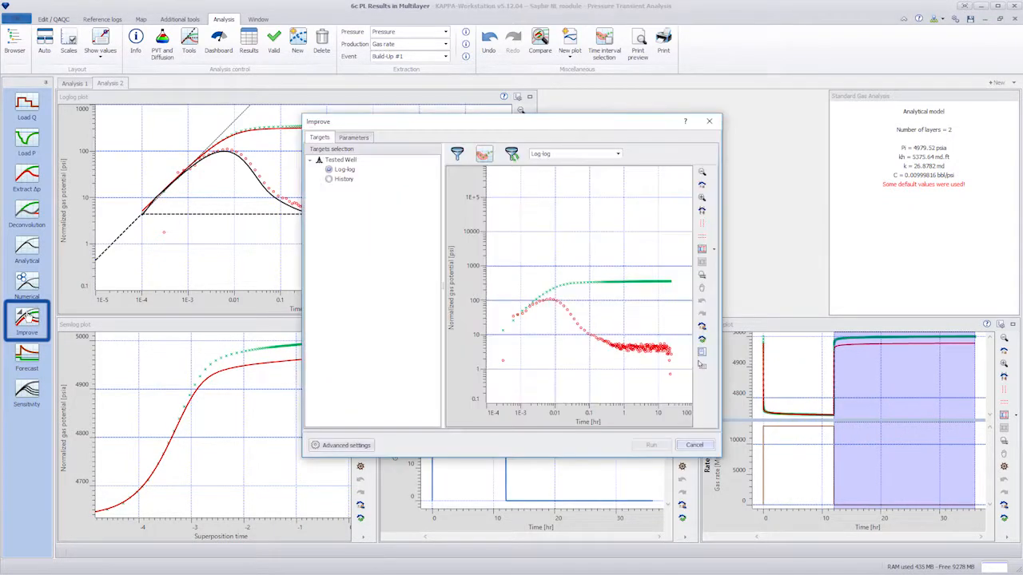
left_click(348, 140)
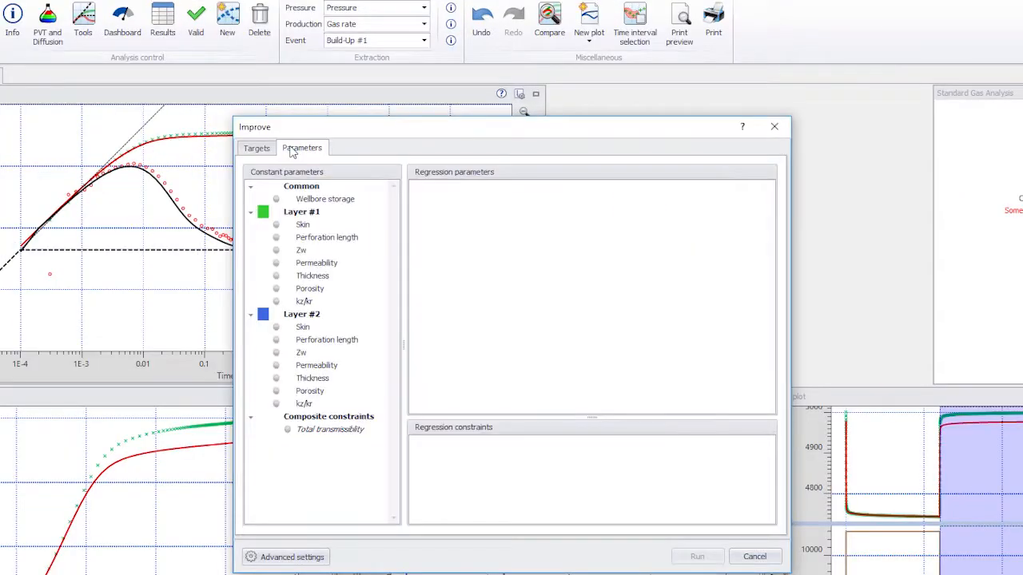
left_click(279, 230)
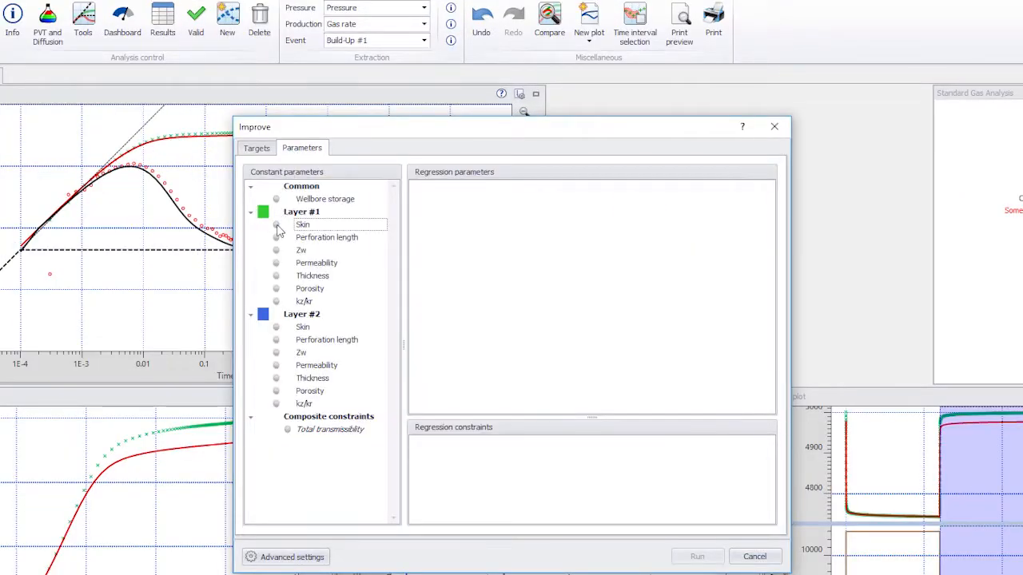
left_click(277, 302)
left_click(277, 327)
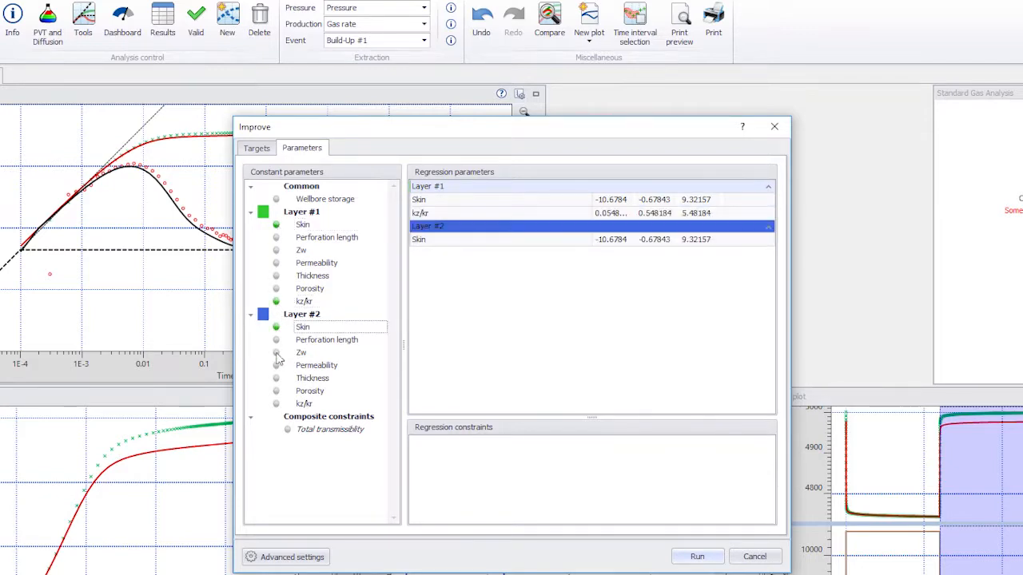
left_click(276, 403)
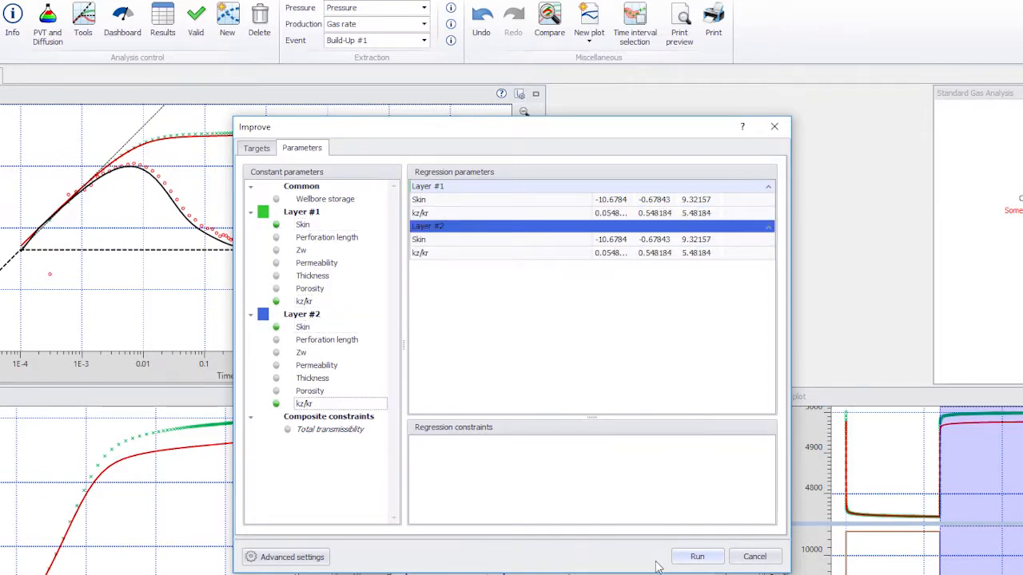
left_click(693, 556)
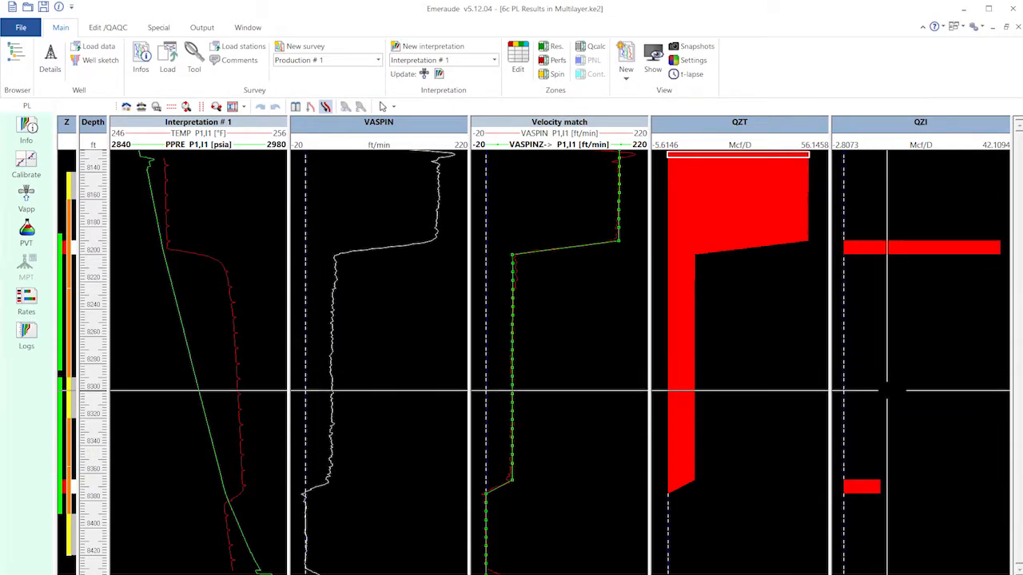
Return to Saphir, copy the Emeraude schematic output Gas rate (QGZT) into Tested Well's versus depth data, and view it in the reference logs.
left_click(964, 10)
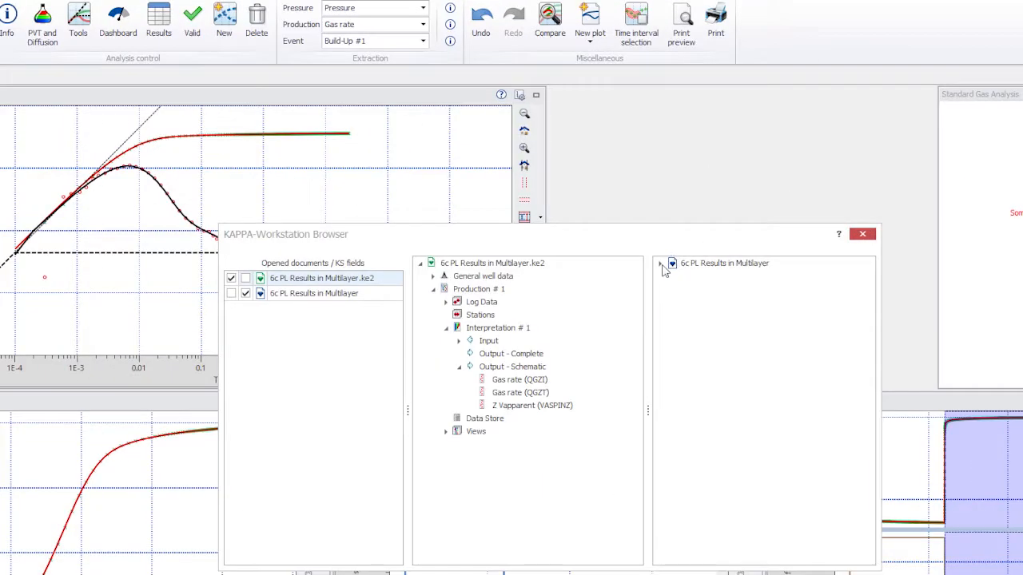
left_click(623, 222)
left_click(673, 277)
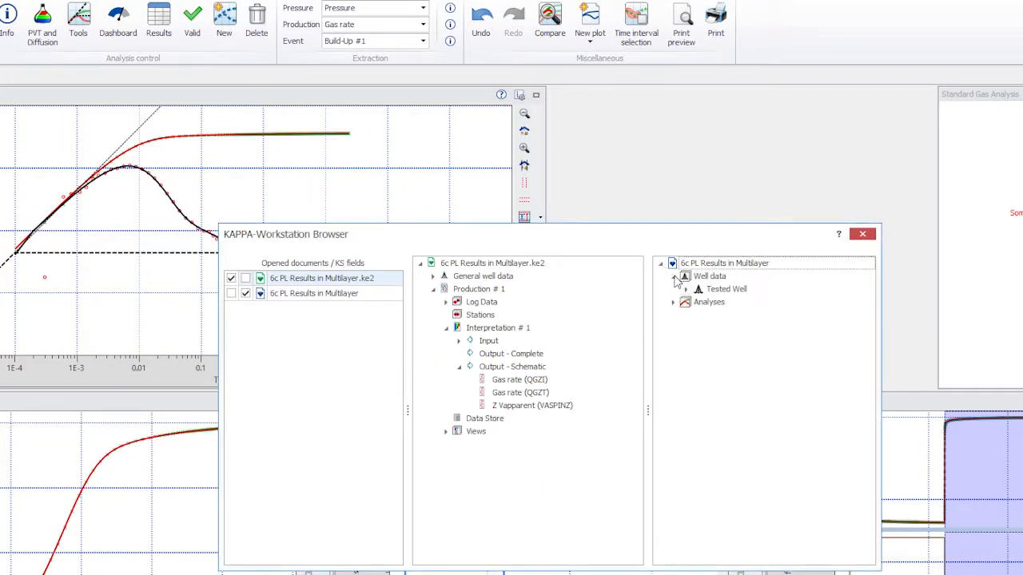
left_click(685, 289)
left_click_drag(540, 396, 706, 343)
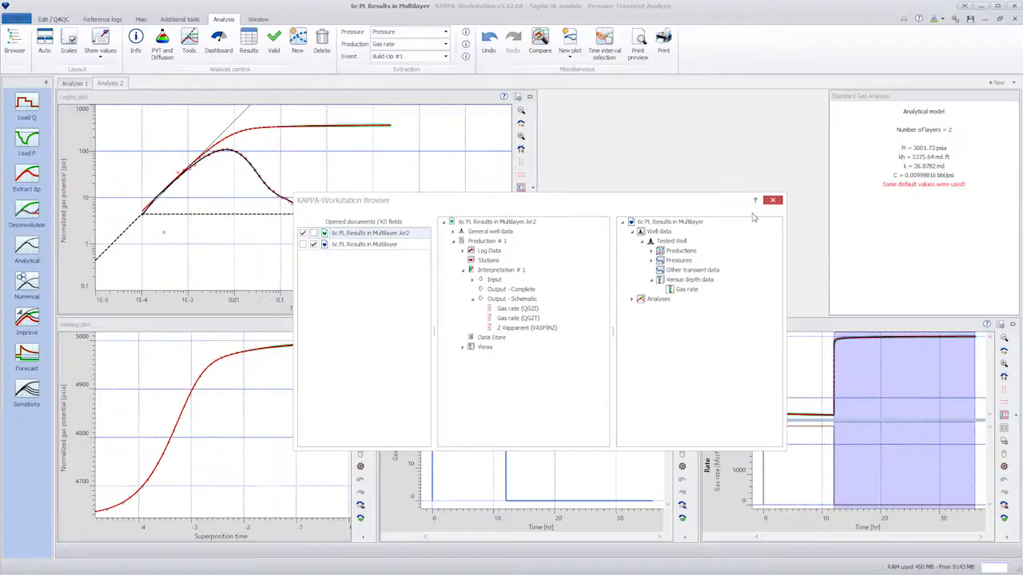
left_click(772, 201)
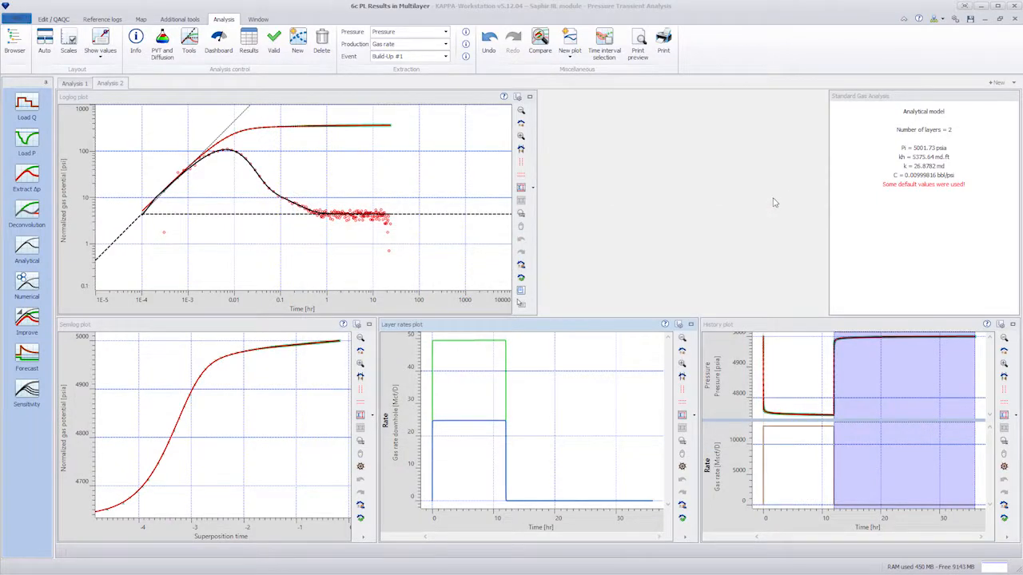
left_click(109, 24)
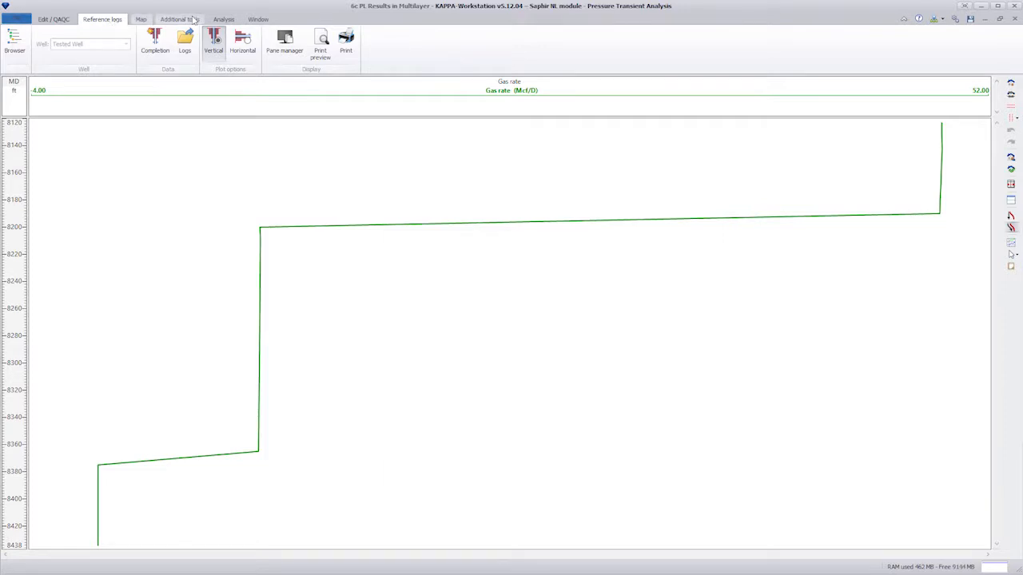
Add stabilized layer rates to Analysis 2 from the Gas rate log, using the late flowing period from about 08:32 to 10:23 on 21/04/2017.
left_click(223, 21)
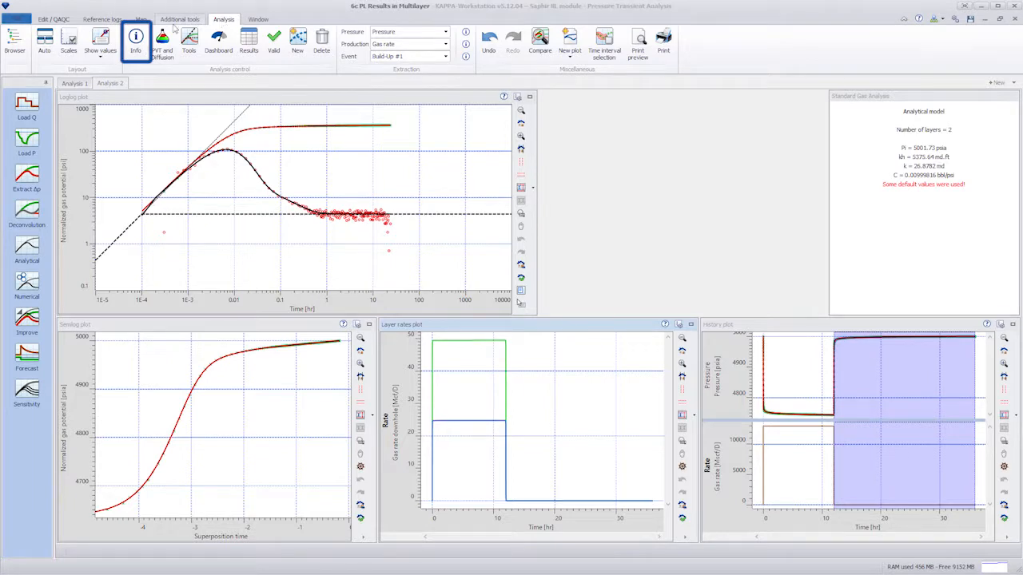
left_click(137, 42)
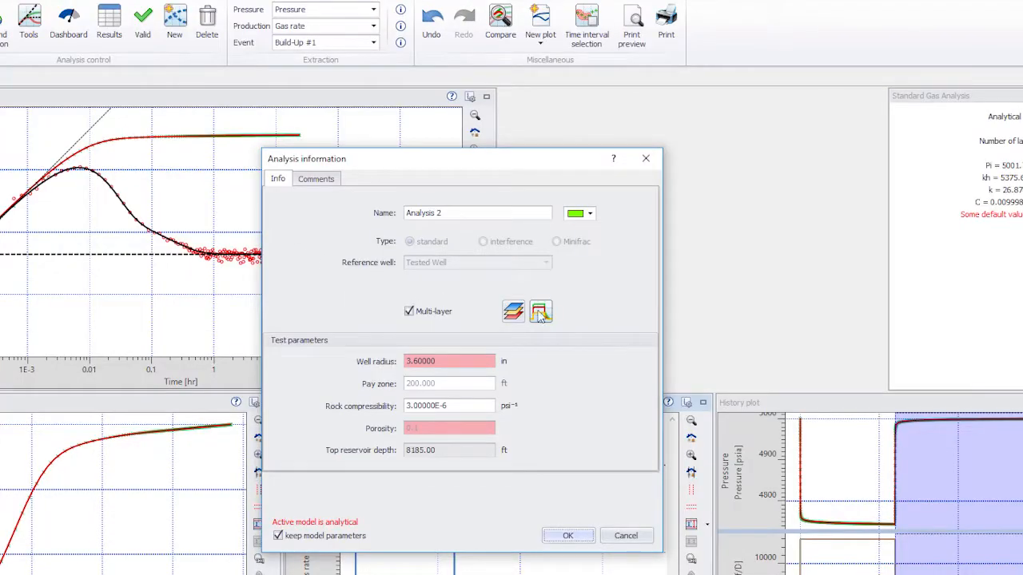
left_click(569, 258)
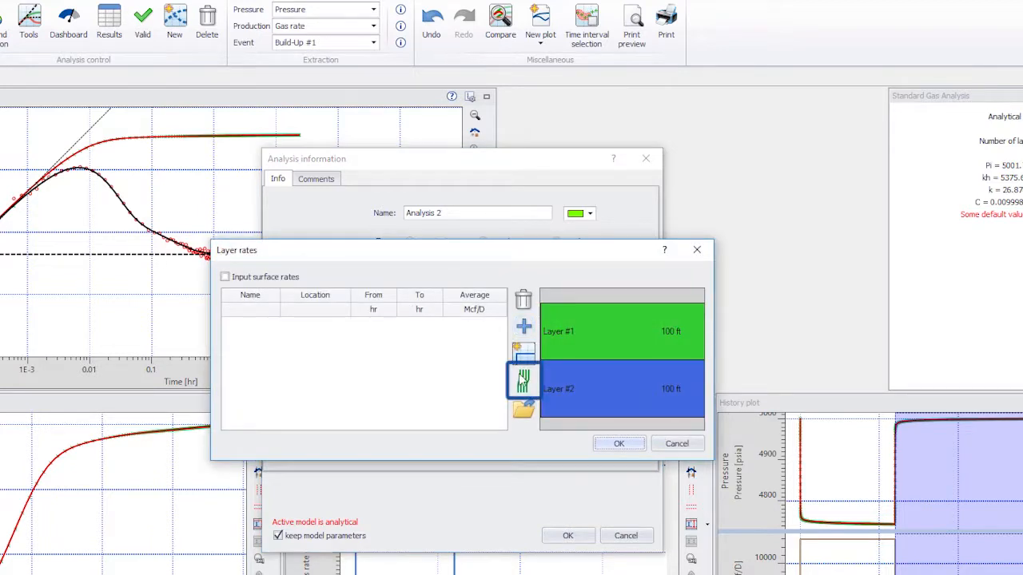
left_click(521, 383)
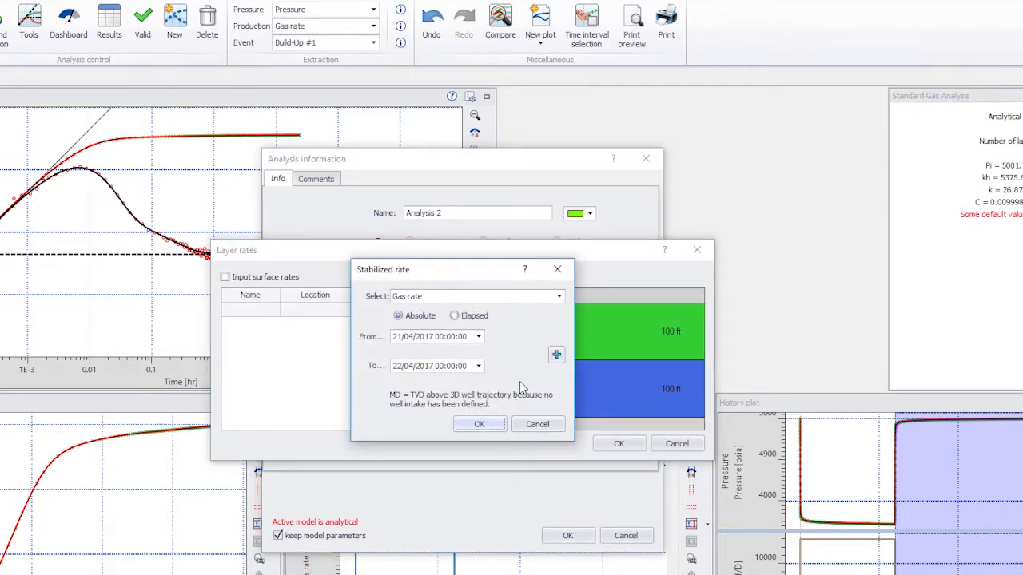
left_click(556, 354)
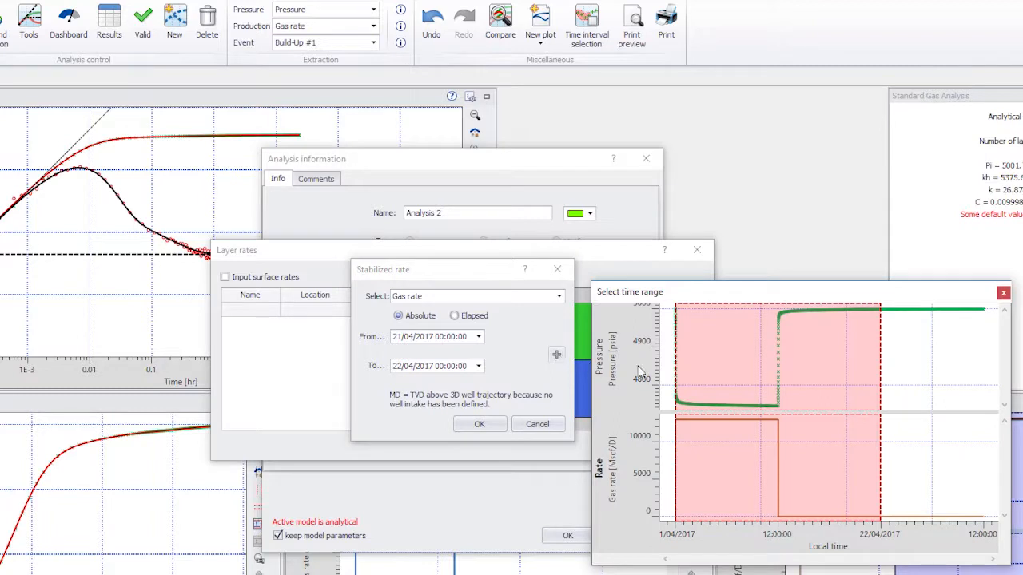
left_click_drag(676, 370, 749, 367)
left_click_drag(883, 381, 764, 382)
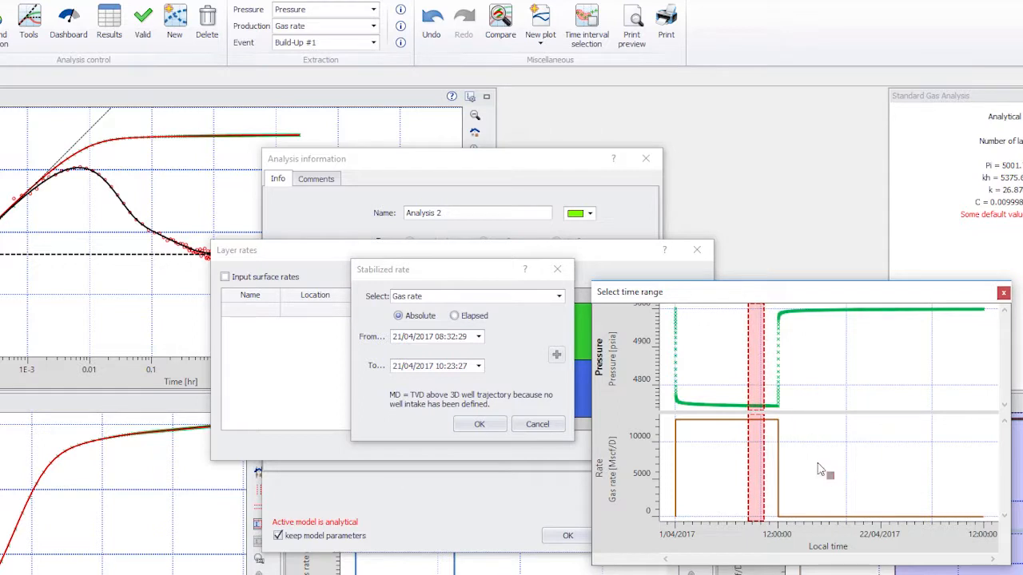
left_click(481, 424)
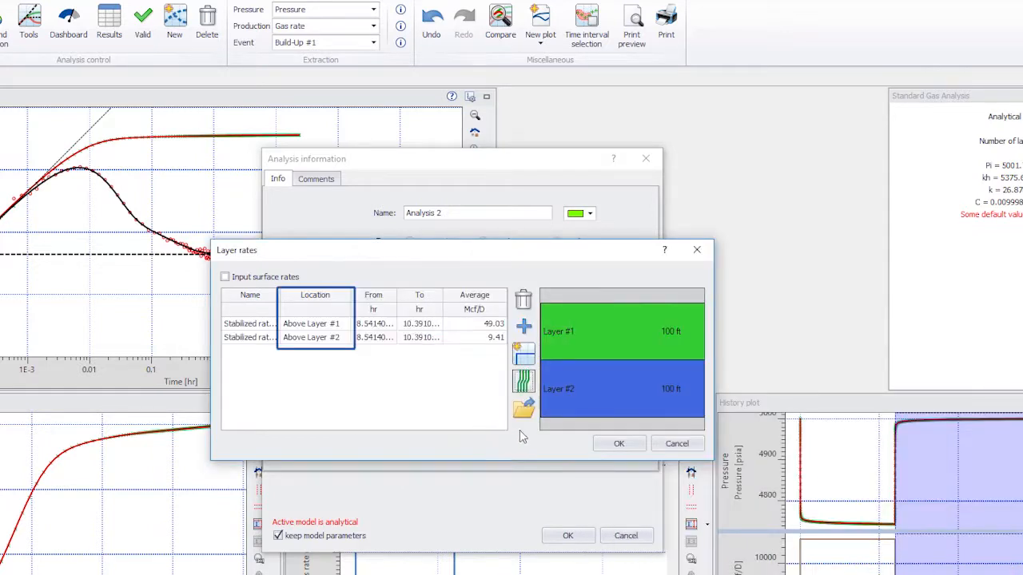
left_click(615, 445)
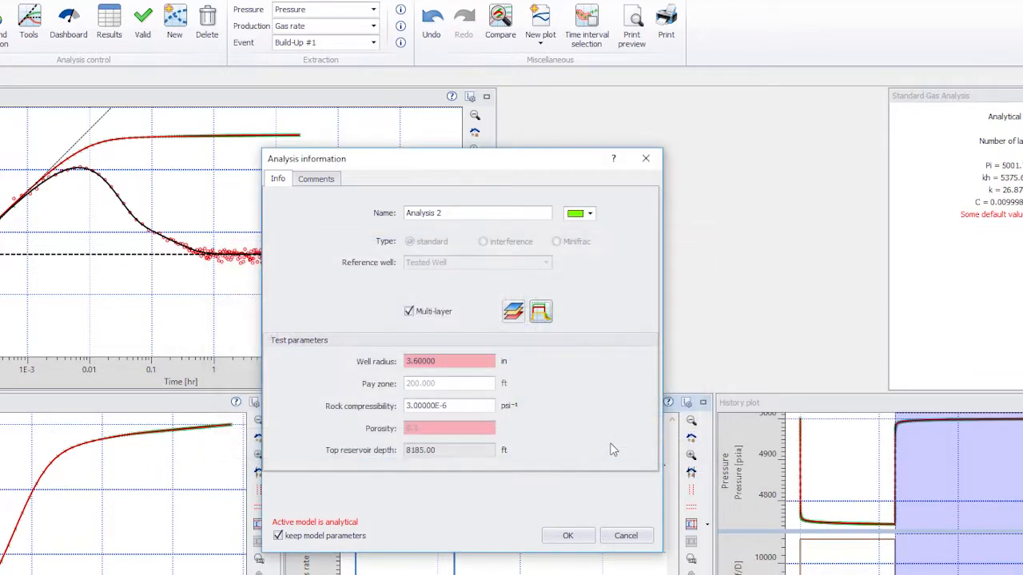
key("Return")
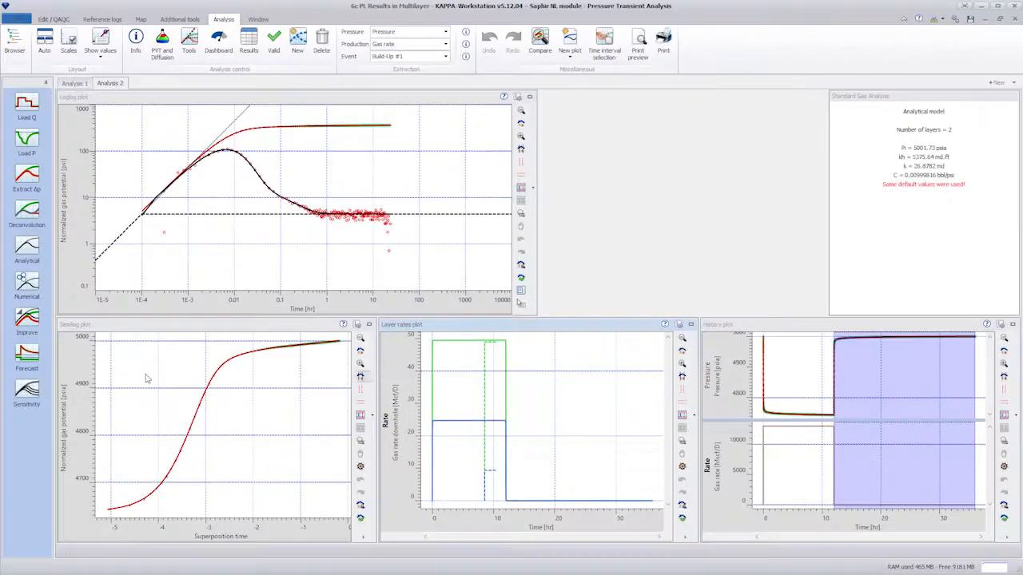
Start a model improvement targeting the pressure history with layer rates included.
left_click(27, 321)
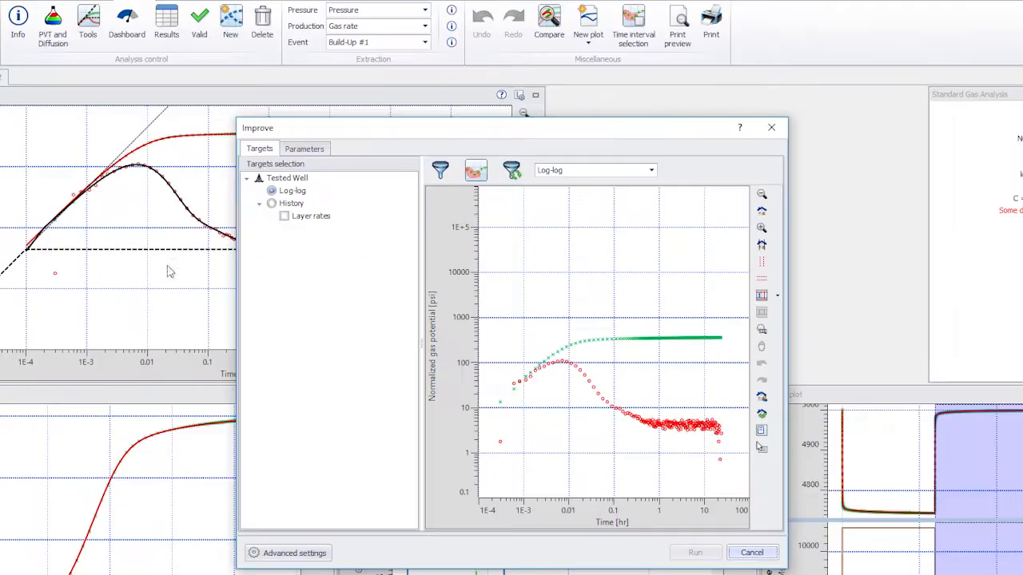
left_click(271, 204)
left_click(285, 216)
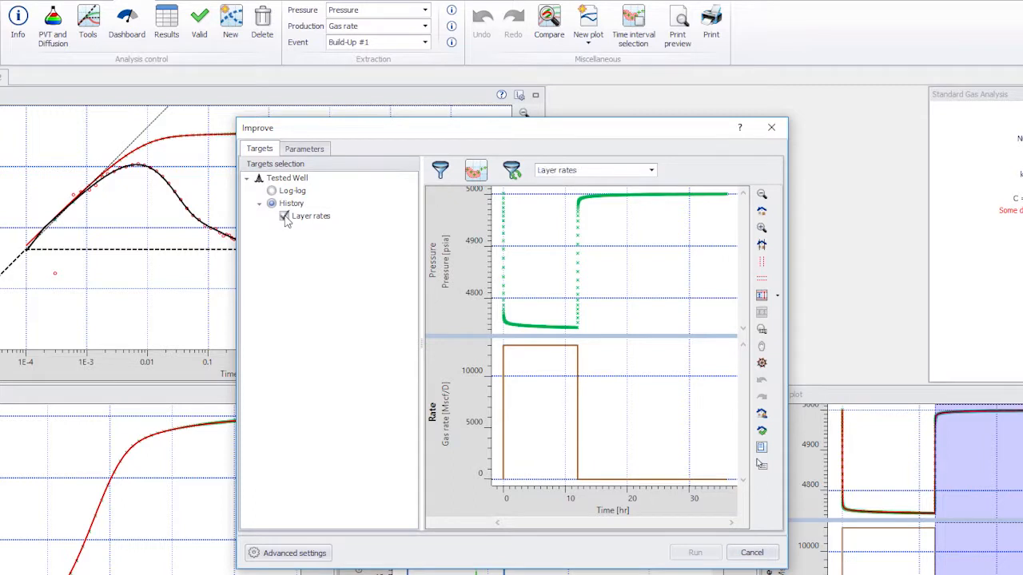
Run the regression on skin and permeability of both layers, with total transmissibility held as a constraint.
left_click(301, 152)
left_click(278, 238)
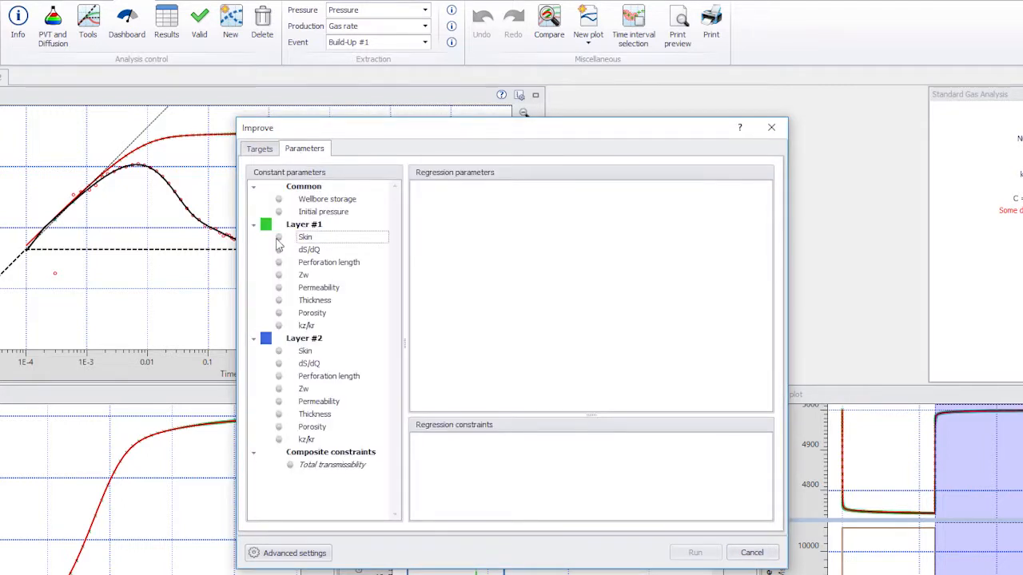
left_click(278, 288)
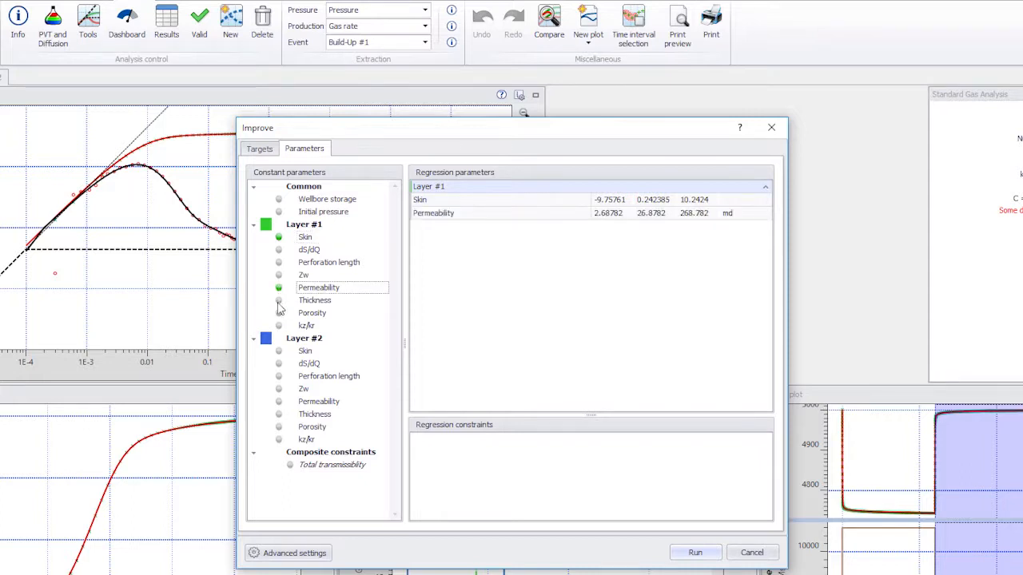
left_click(280, 351)
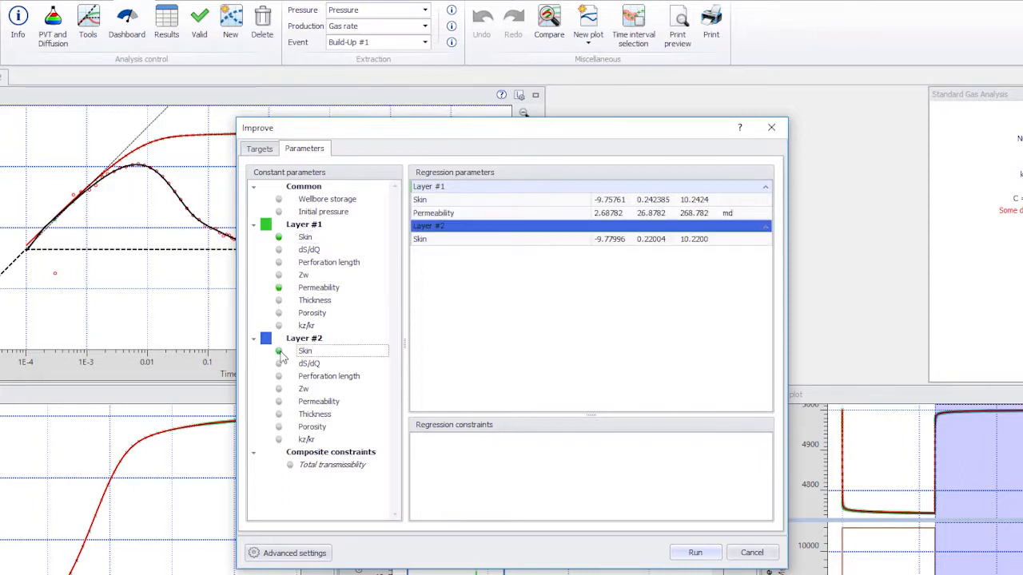
left_click(279, 402)
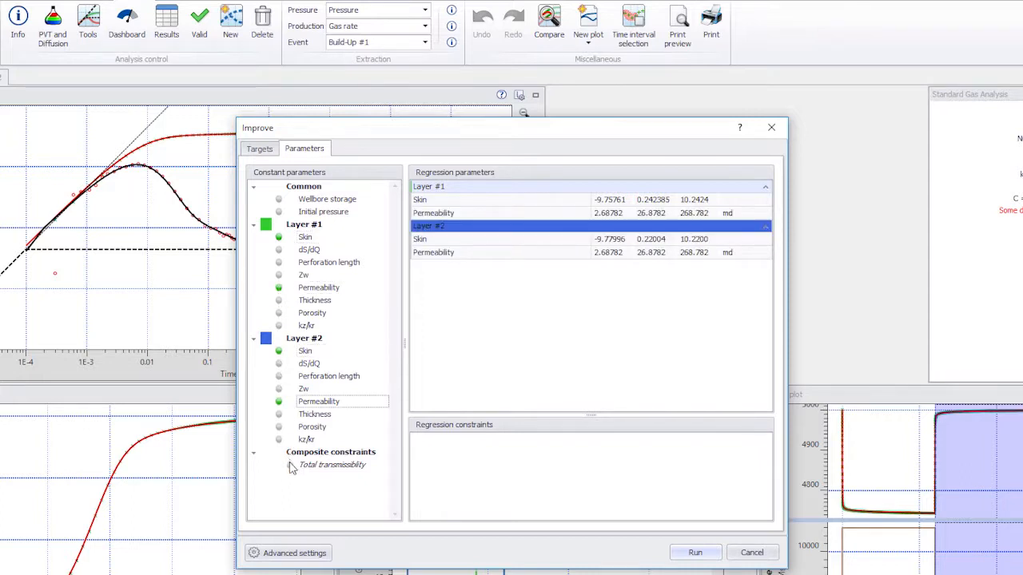
left_click(290, 464)
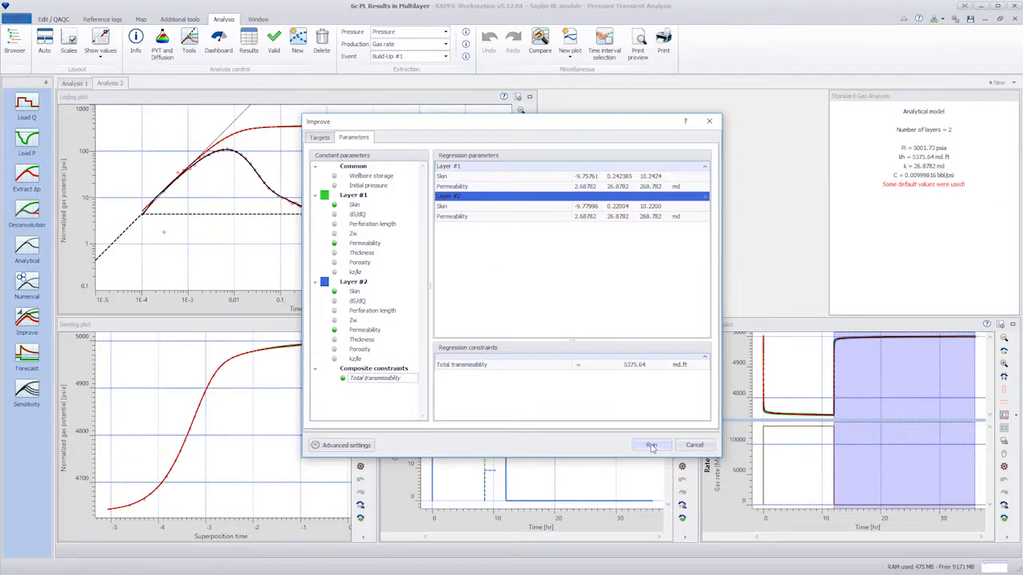
left_click(651, 446)
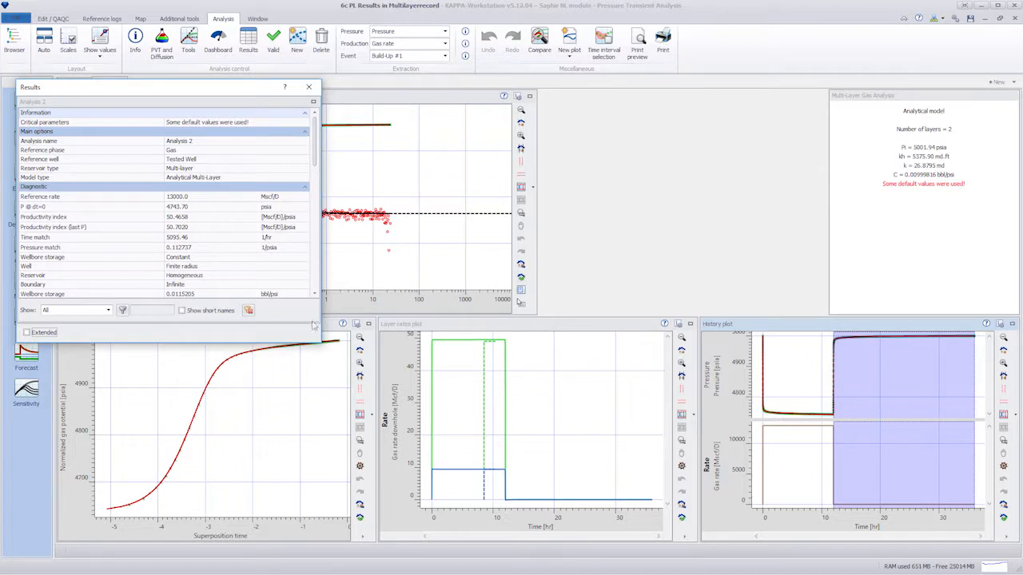
Enlarge the Analysis 2 results, review the layer 1 and layer 2 parameters, and close them.
left_click_drag(319, 340, 355, 557)
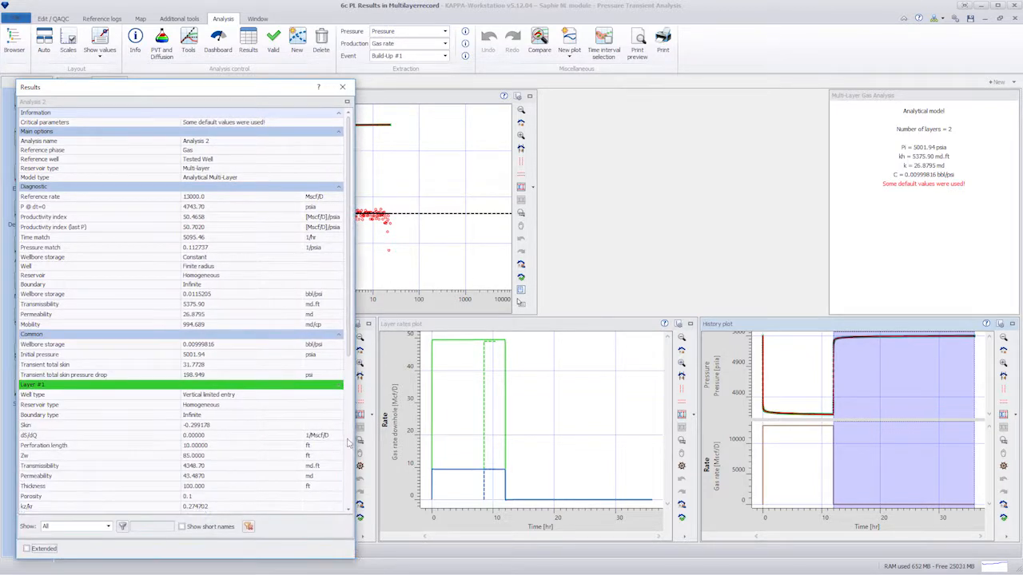
left_click_drag(348, 350, 348, 515)
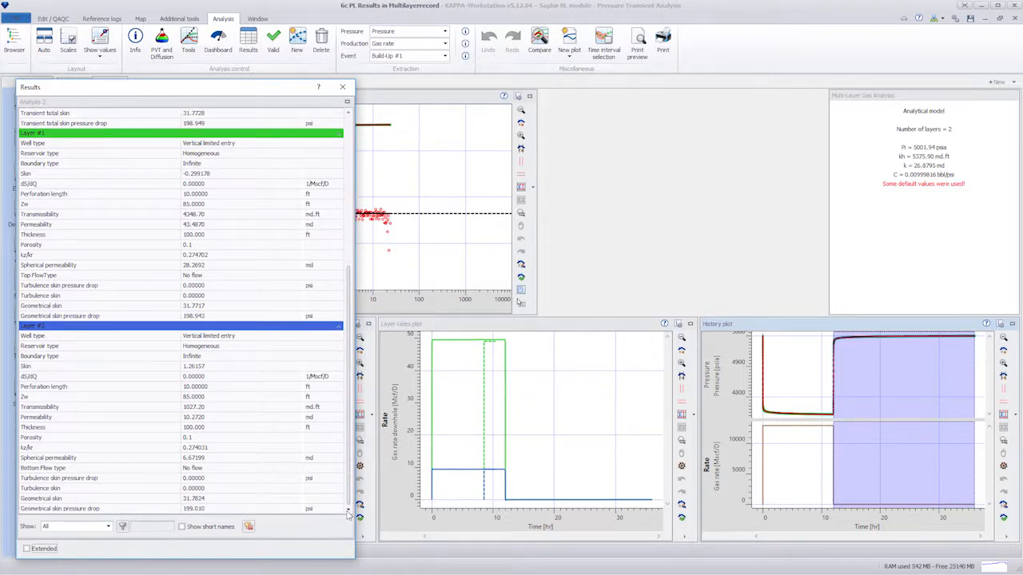
left_click(343, 87)
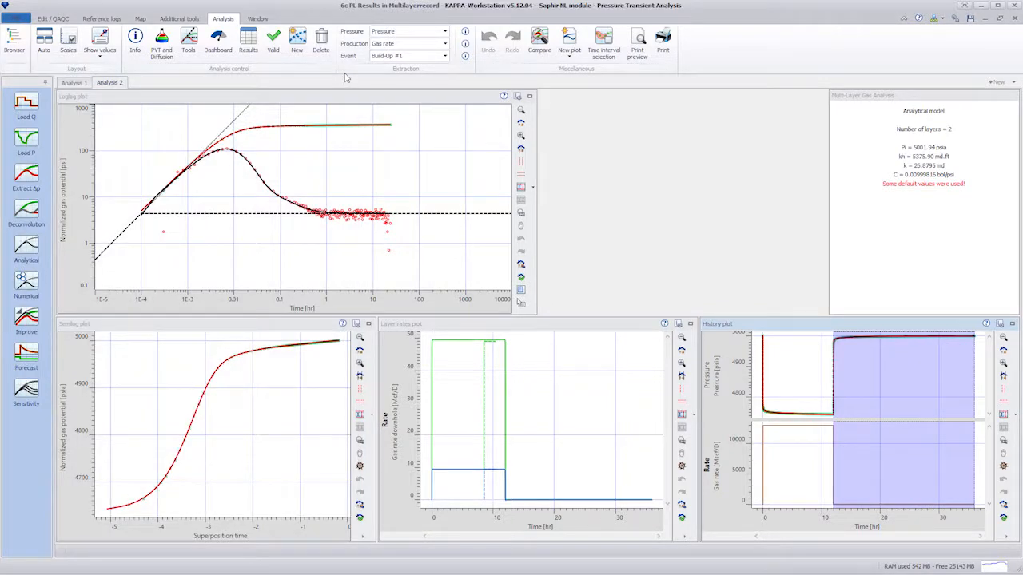